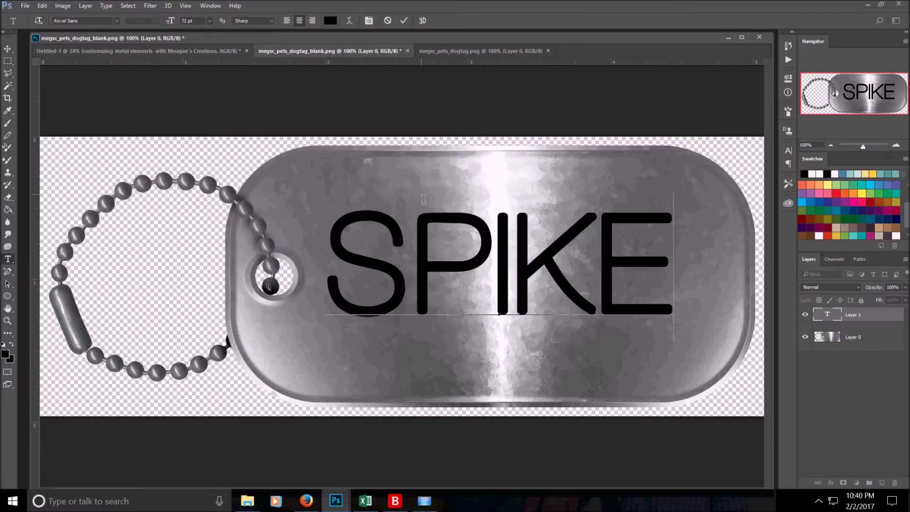
Move the SPIKE text slightly down and to the right on the dog tag and commit it
drag(421, 192, 436, 205)
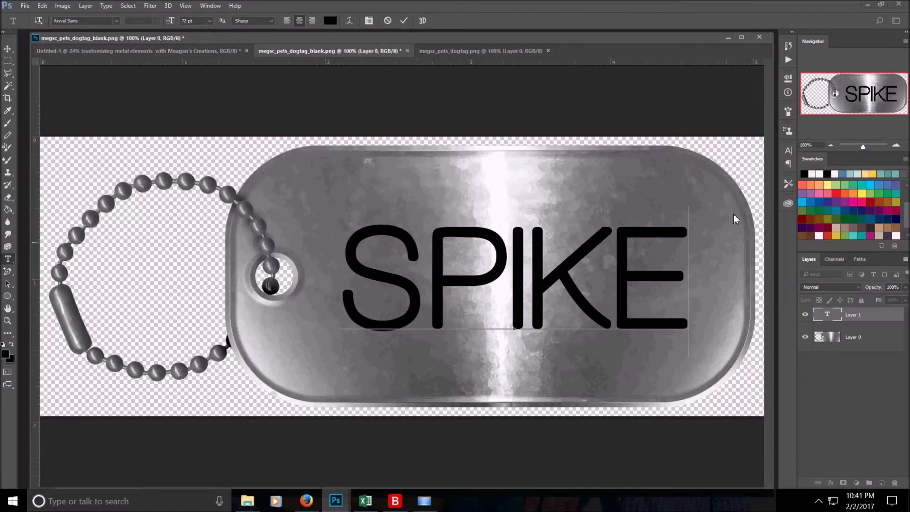
click(404, 21)
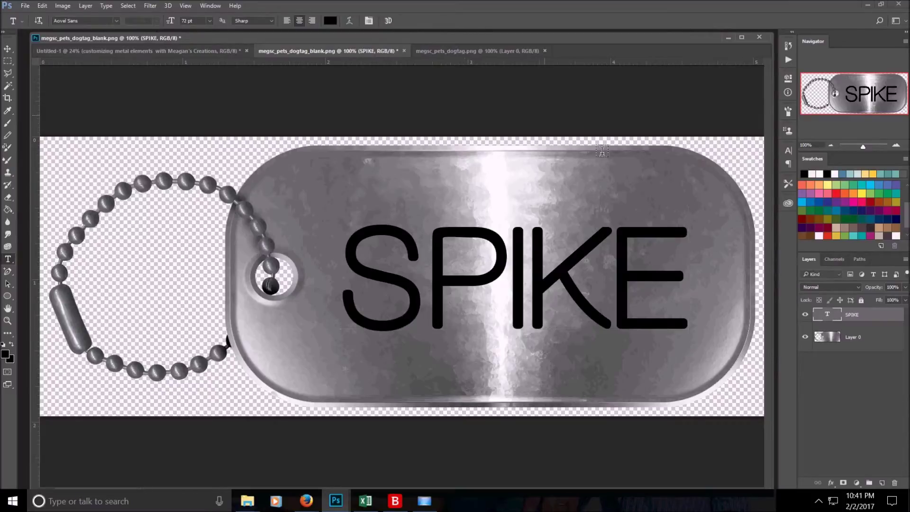
right_click(864, 317)
click(693, 85)
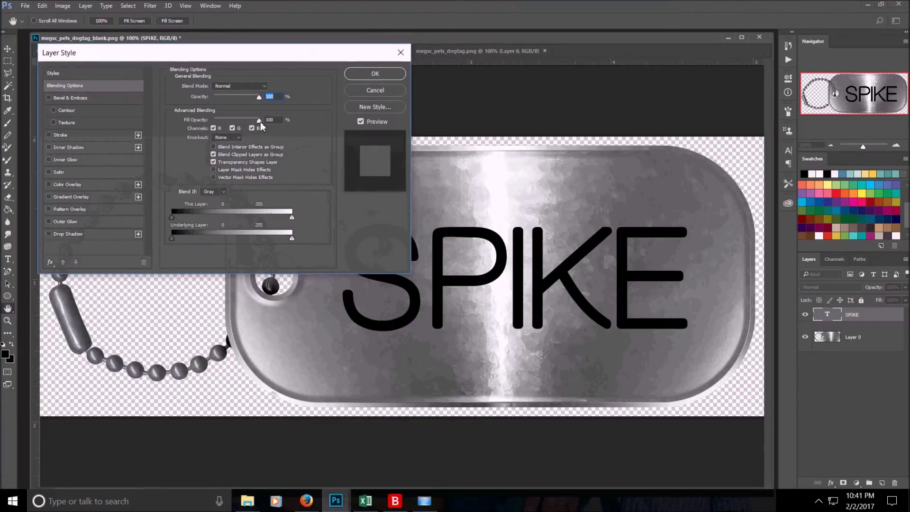
drag(260, 123, 212, 126)
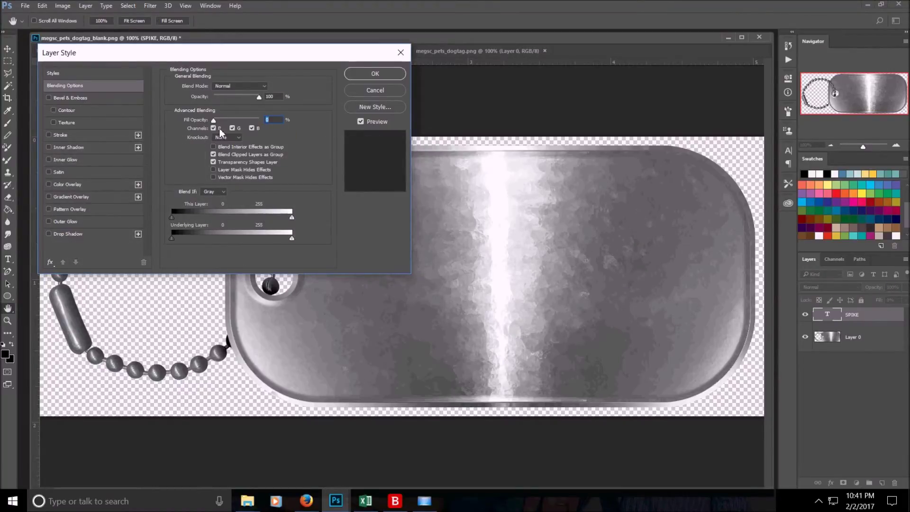
click(371, 92)
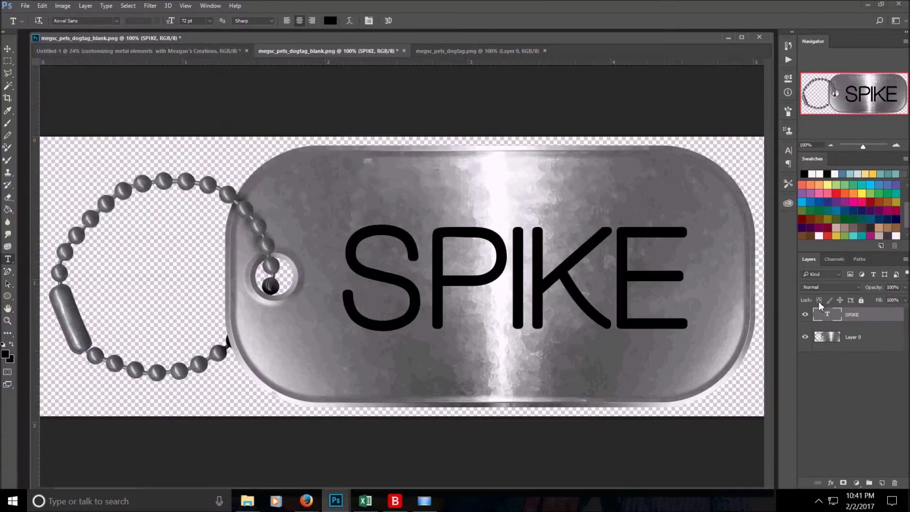
Paste the copied layer style onto the SPIKE text layer
right_click(864, 311)
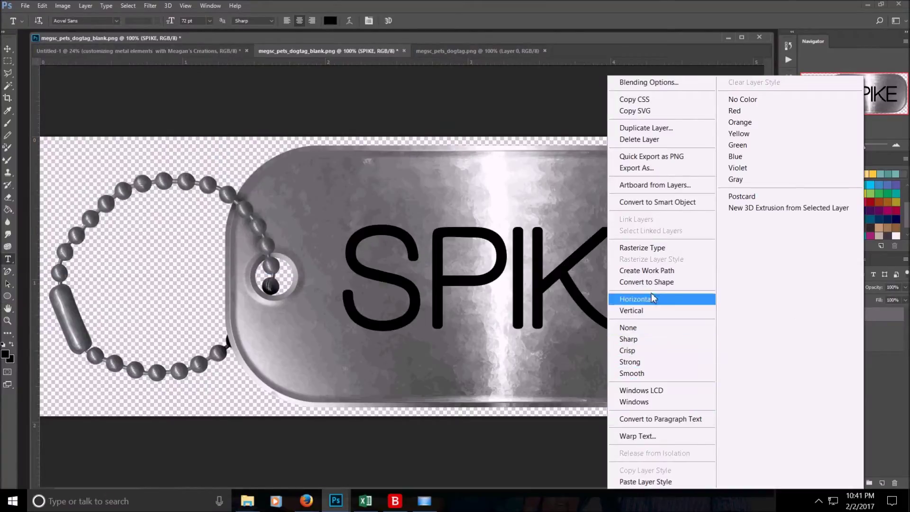
click(648, 482)
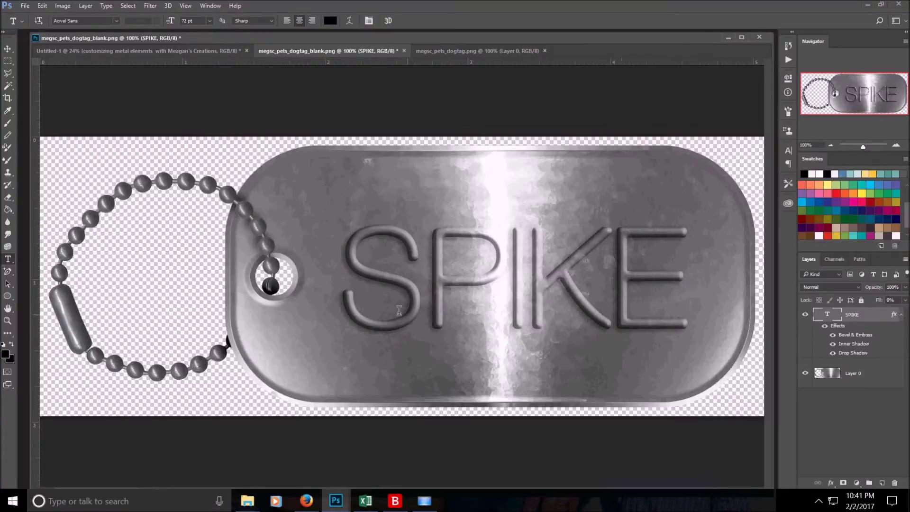
Examine the SPIKE layer's style settings, including its fill opacity and Bevel & Emboss options
double_click(862, 339)
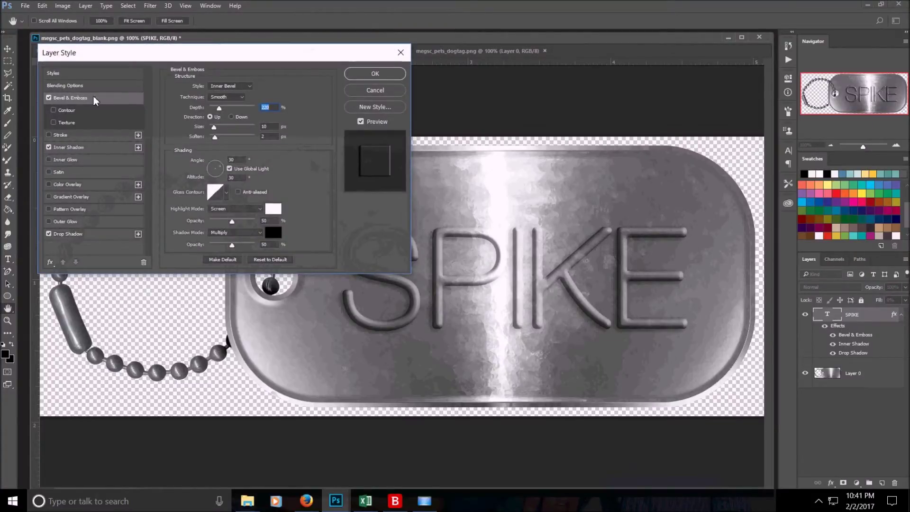
click(76, 75)
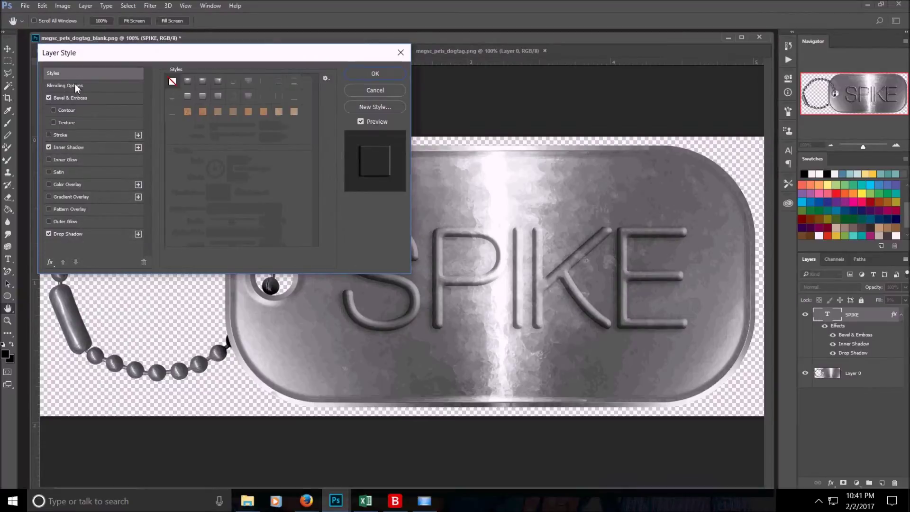
click(77, 86)
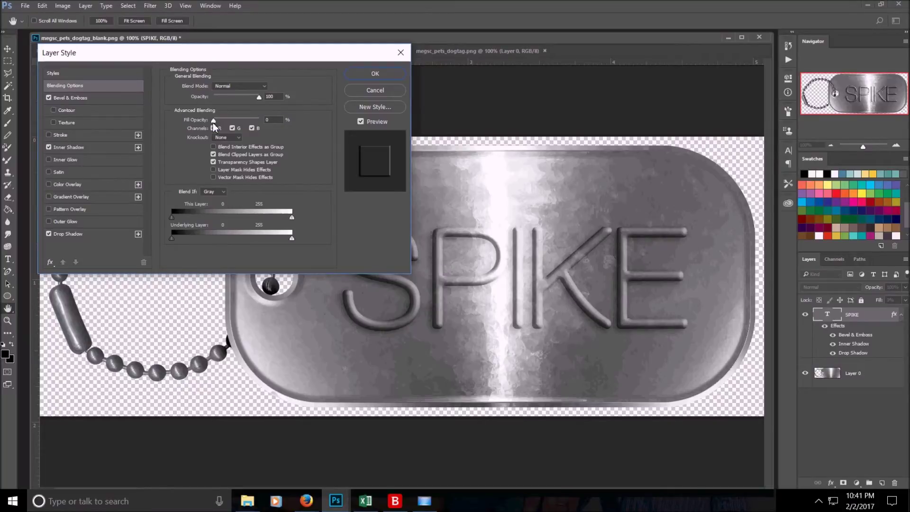
click(65, 99)
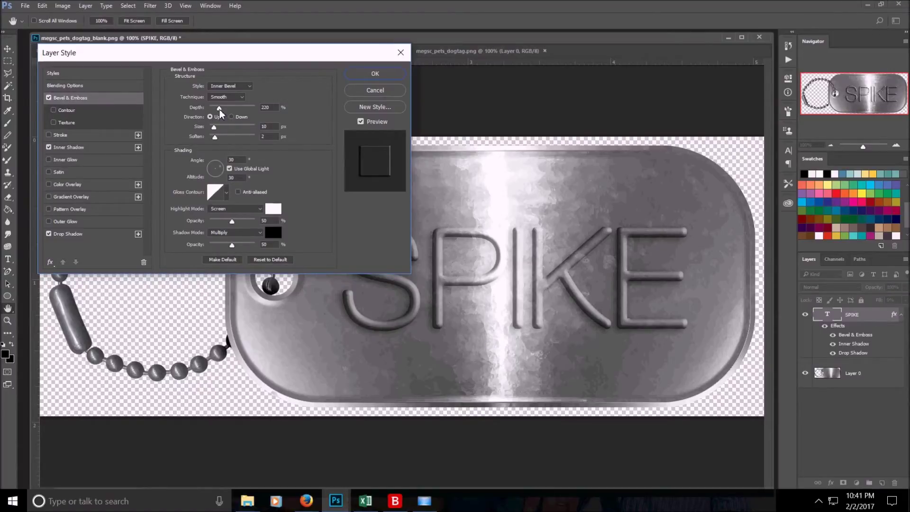
Try the Bevel & Emboss highlight and shadow opacities at 100% in turn, returning each to 50%
mouse_move(219, 108)
mouse_down()
mouse_move(241, 109)
mouse_move(221, 118)
mouse_up()
drag(232, 222, 256, 221)
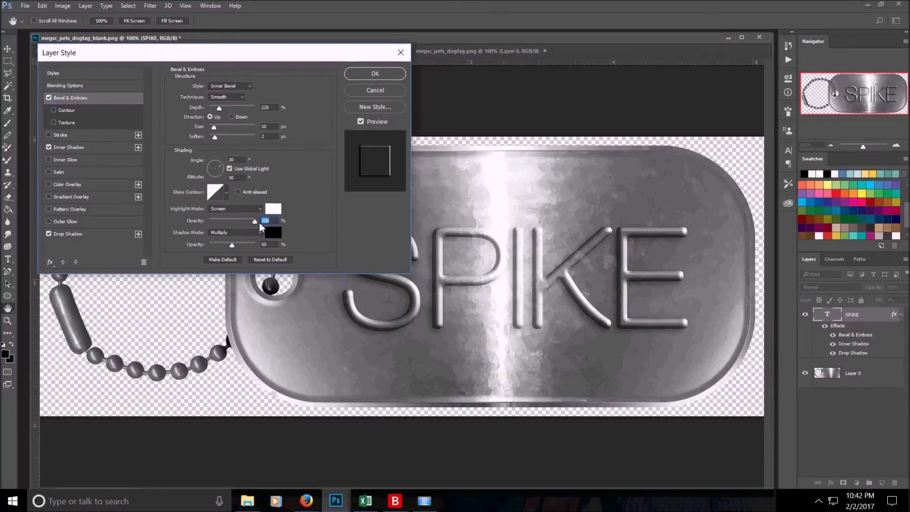
drag(259, 222, 237, 222)
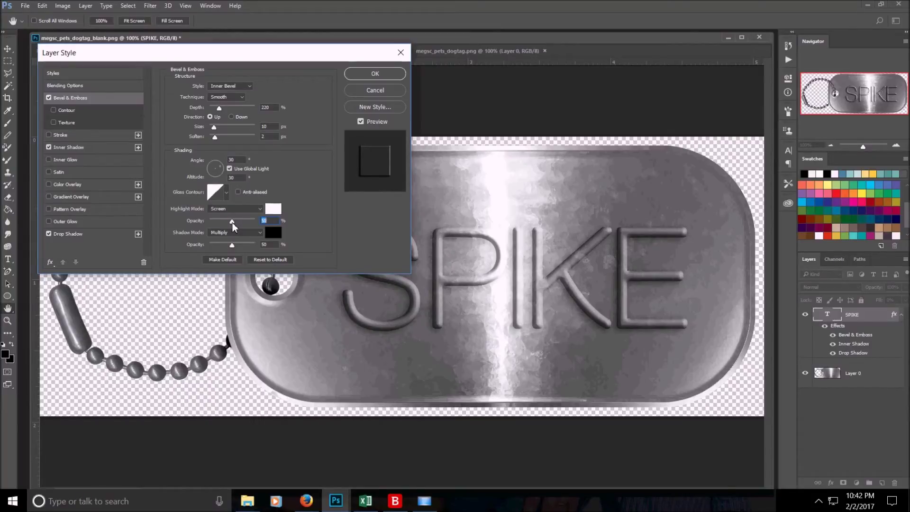
drag(232, 245, 260, 240)
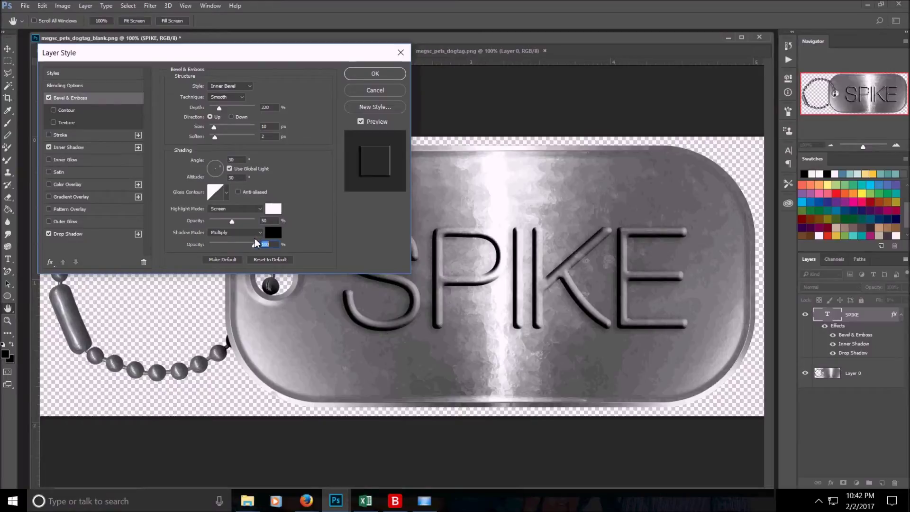
drag(255, 243, 236, 245)
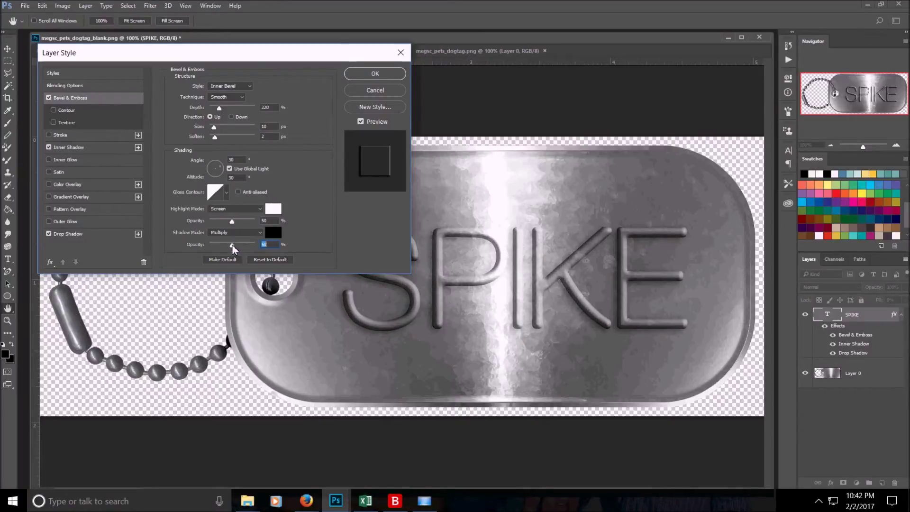
Review the Inner Shadow settings, set the Drop Shadow's global light angle to -45°, and apply the layer style
click(79, 151)
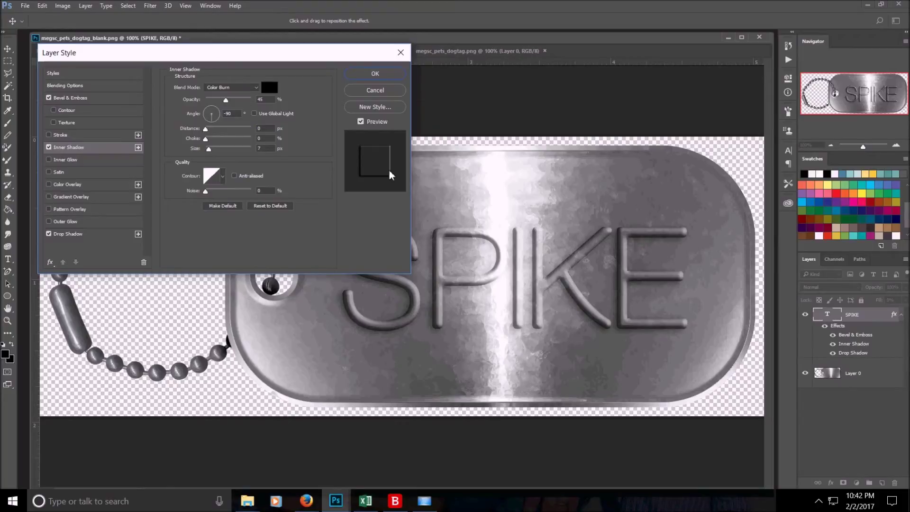
click(82, 234)
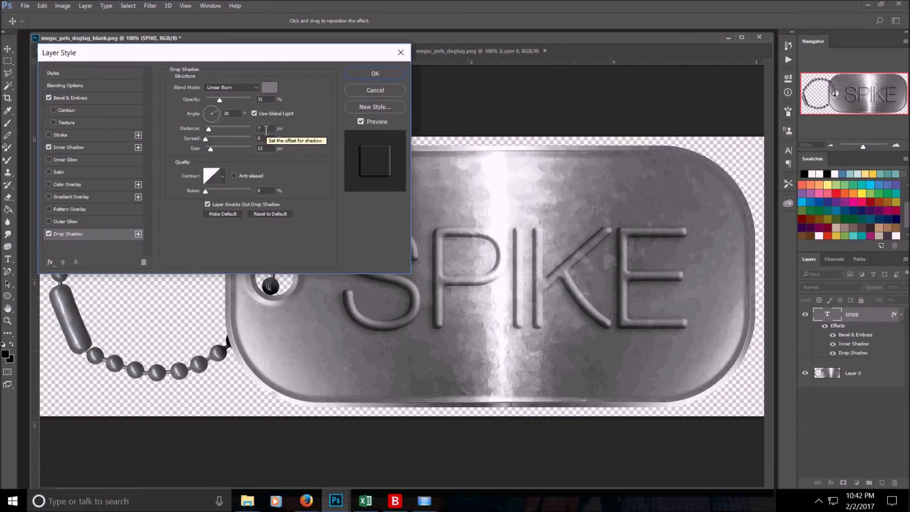
drag(237, 114, 205, 119)
text(-45)
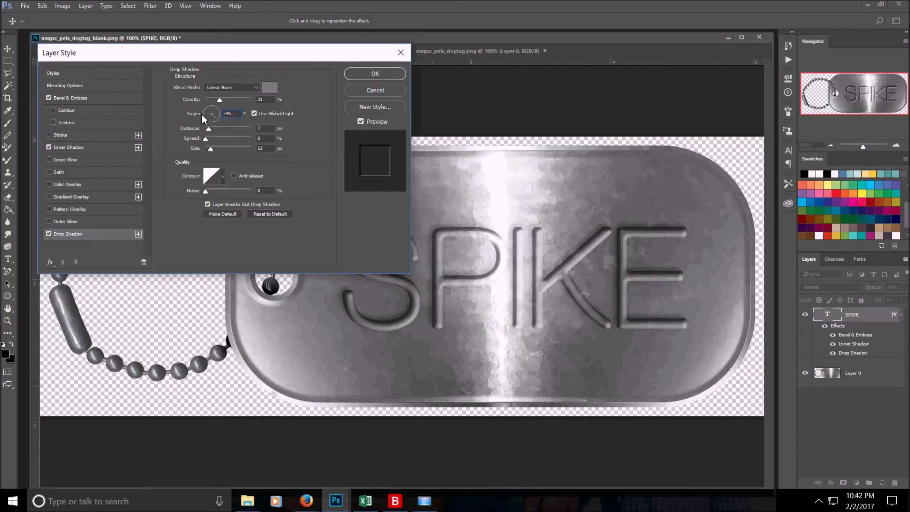
click(392, 78)
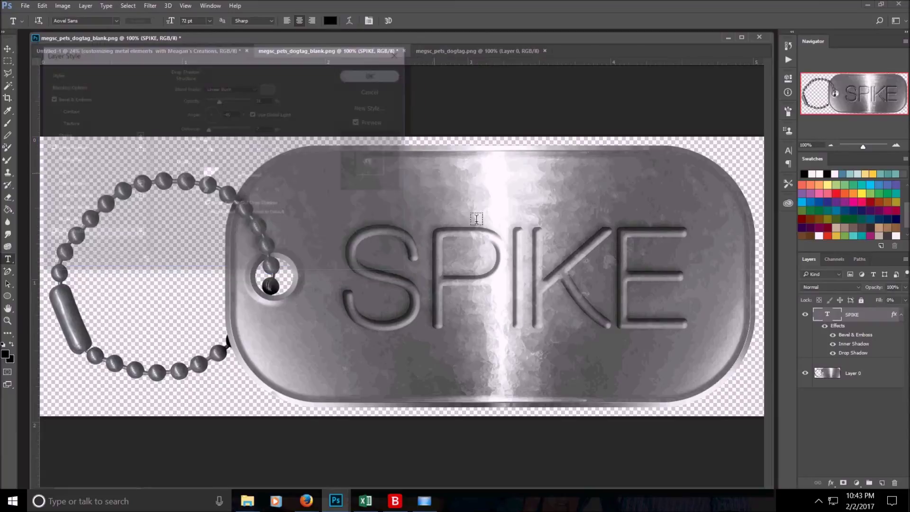
Darken the bright vertical streak on Layer 0 with the Burn tool, using the Highlights range and 11% exposure
click(864, 373)
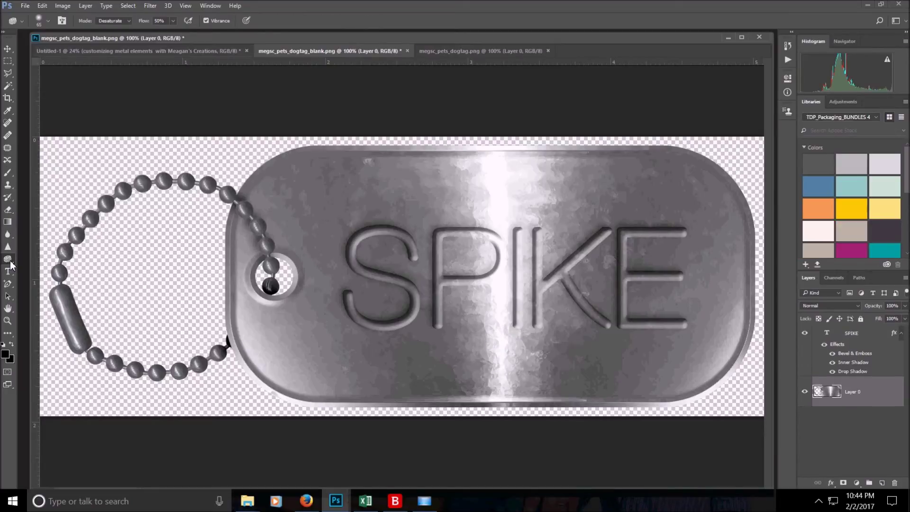
right_click(11, 263)
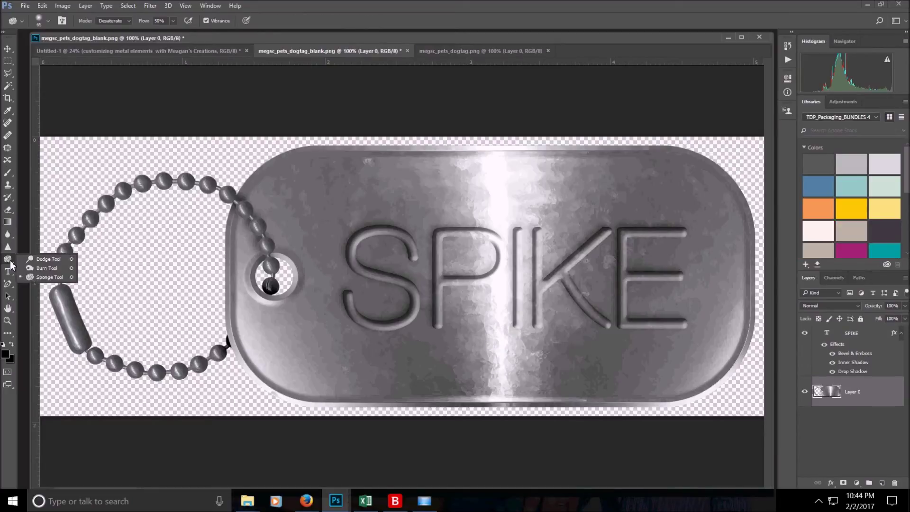
click(34, 269)
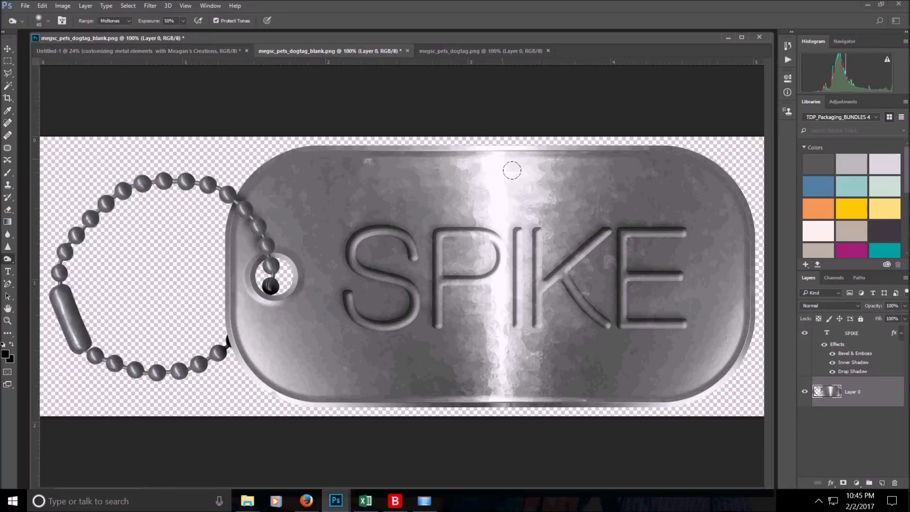
click(129, 22)
click(50, 19)
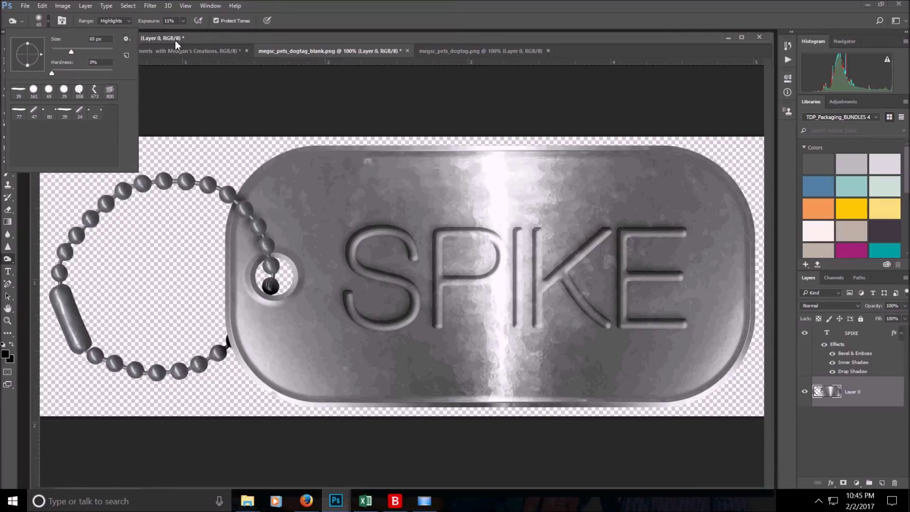
click(388, 39)
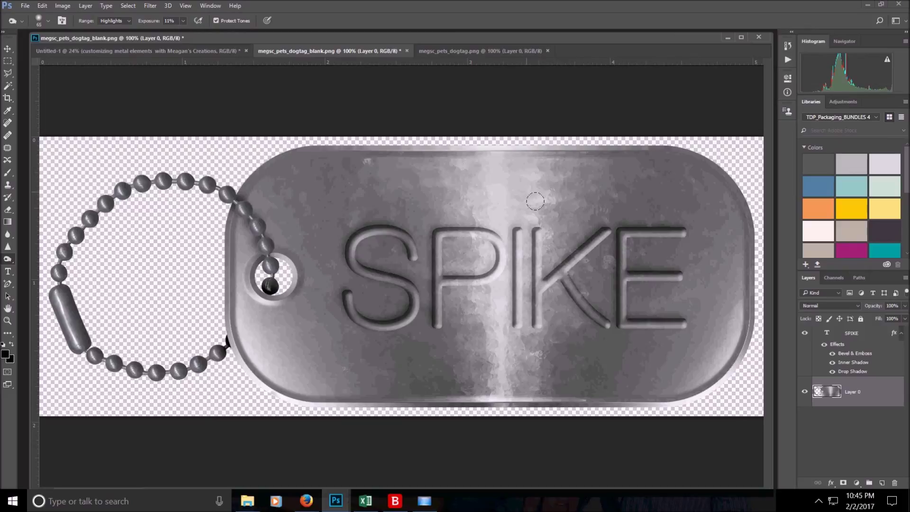
mouse_move(532, 198)
mouse_down()
mouse_move(519, 311)
mouse_move(523, 255)
mouse_move(527, 363)
mouse_move(523, 252)
mouse_up()
click(8, 49)
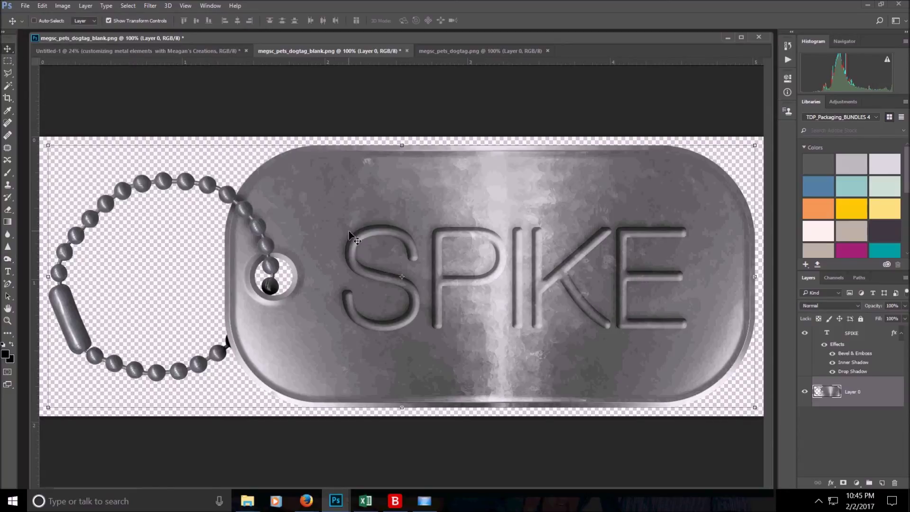